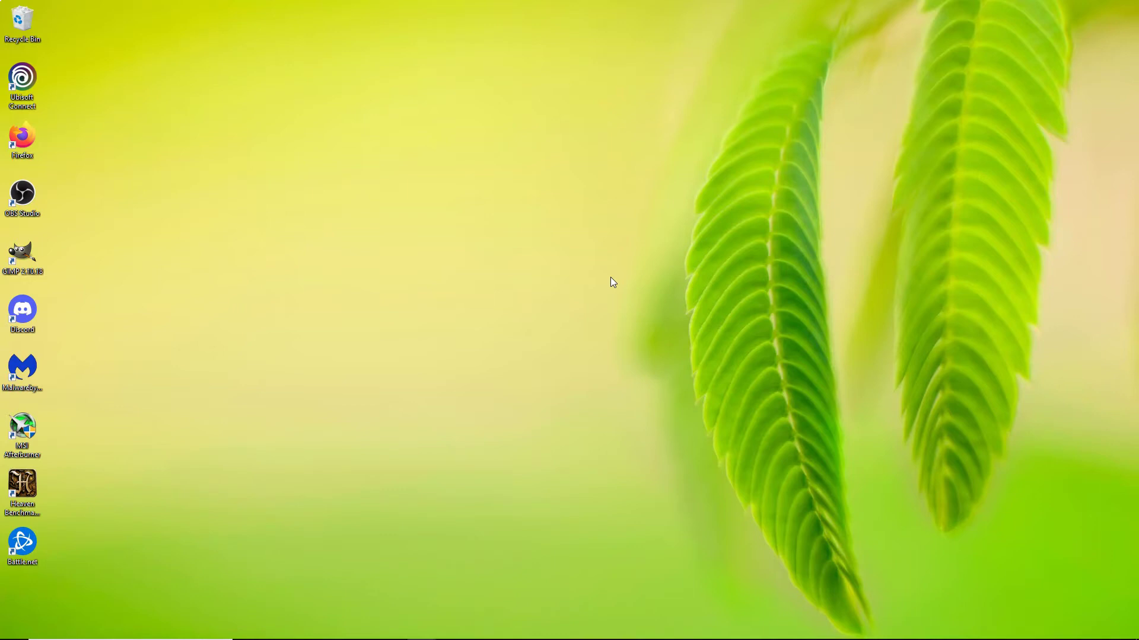
Turn off 'Replace Command Prompt with Windows PowerShell' in Settings > Personalisation > Taskbar.
key("super+x")
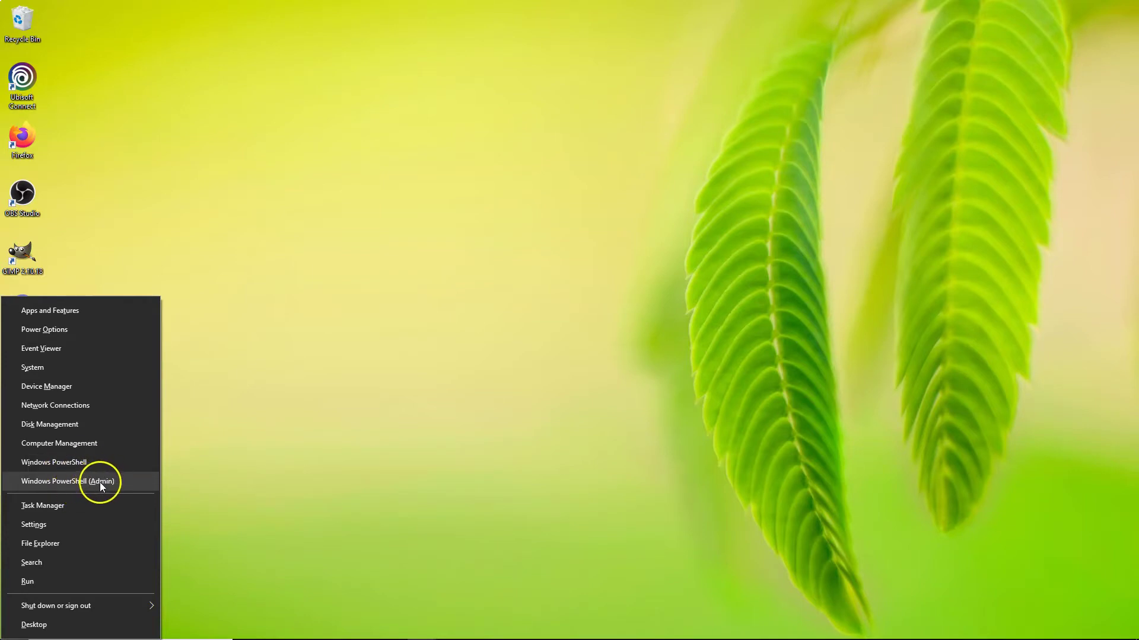
left_click(214, 595)
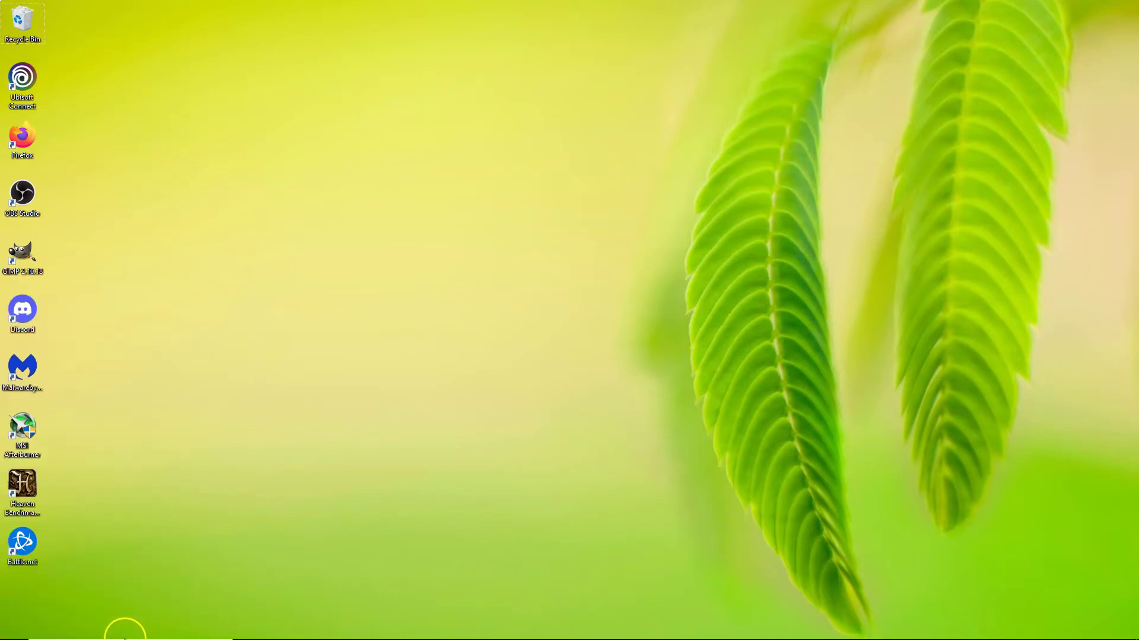
left_click(124, 629)
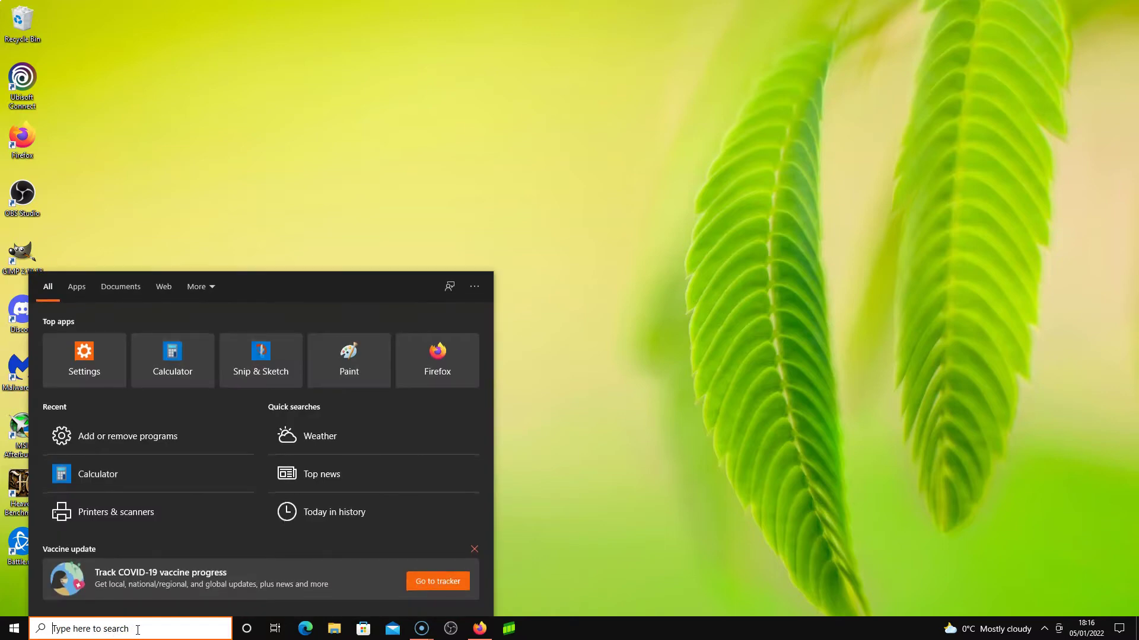
left_click(25, 633)
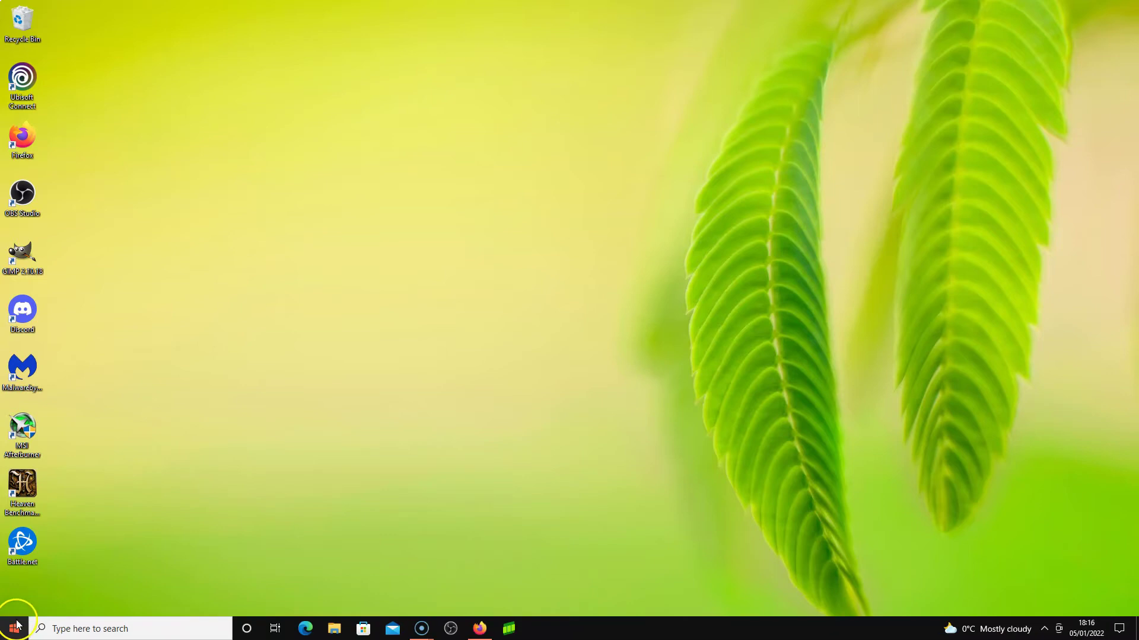
left_click(16, 627)
left_click(19, 574)
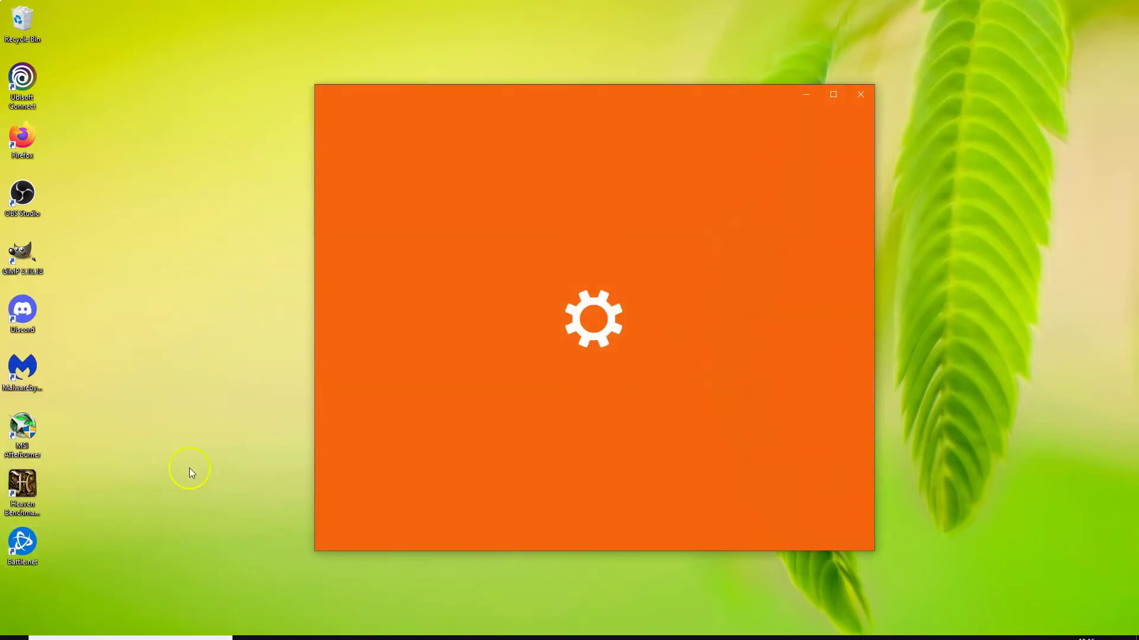
left_click(595, 356)
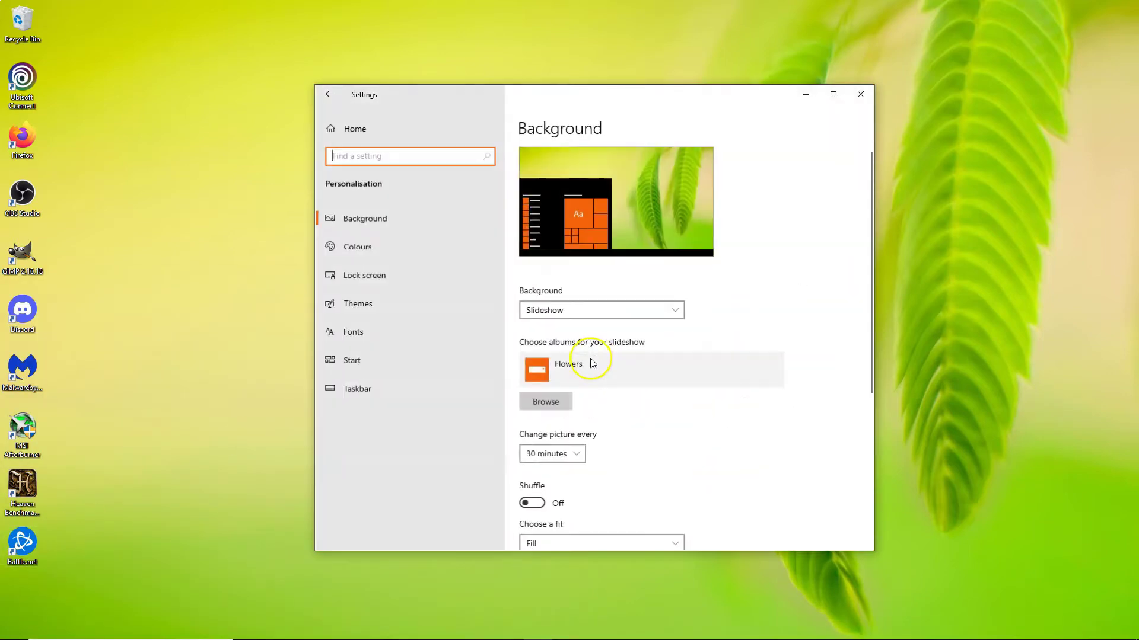
left_click(355, 392)
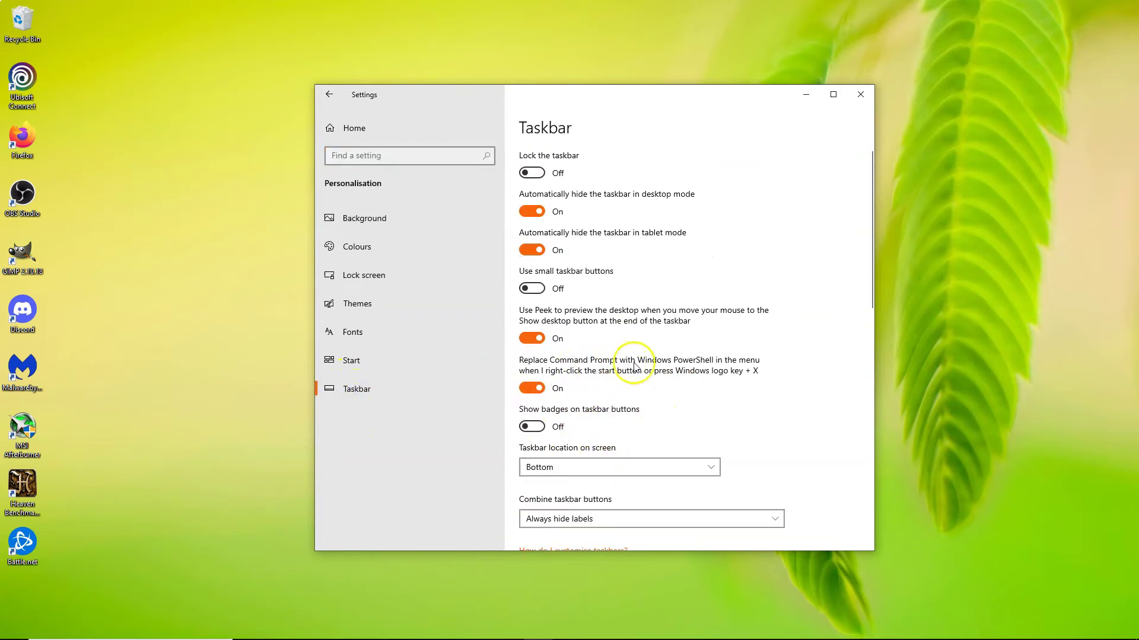
left_click(527, 392)
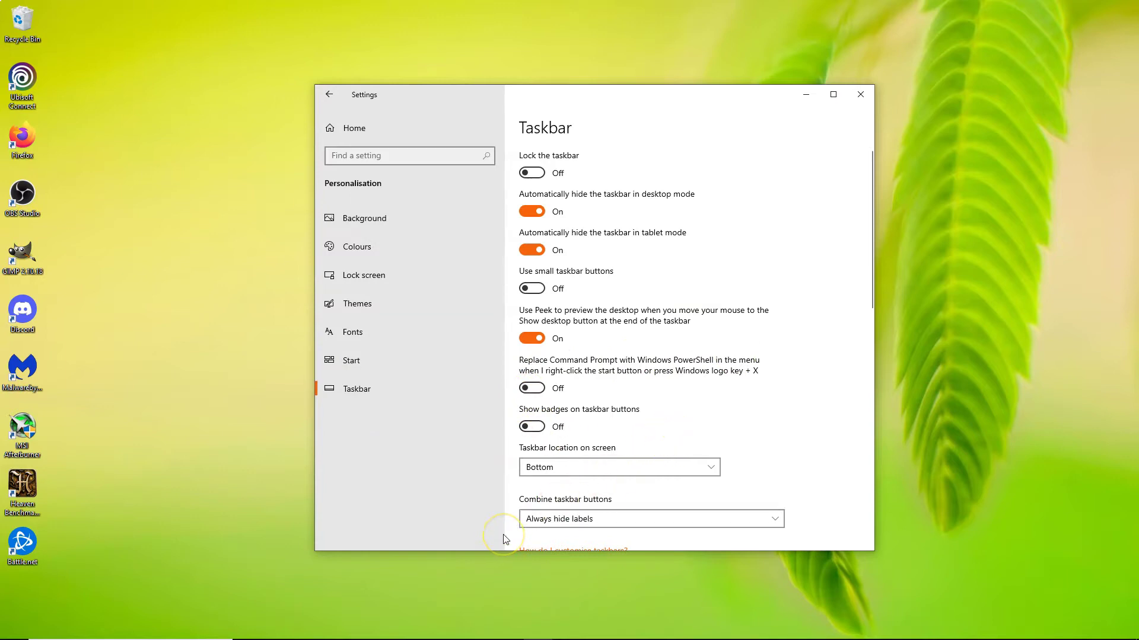
Run 'wmic baseboard get' in Command Prompt to list the Gigabyte 970A-DS3P board details.
key("super+x")
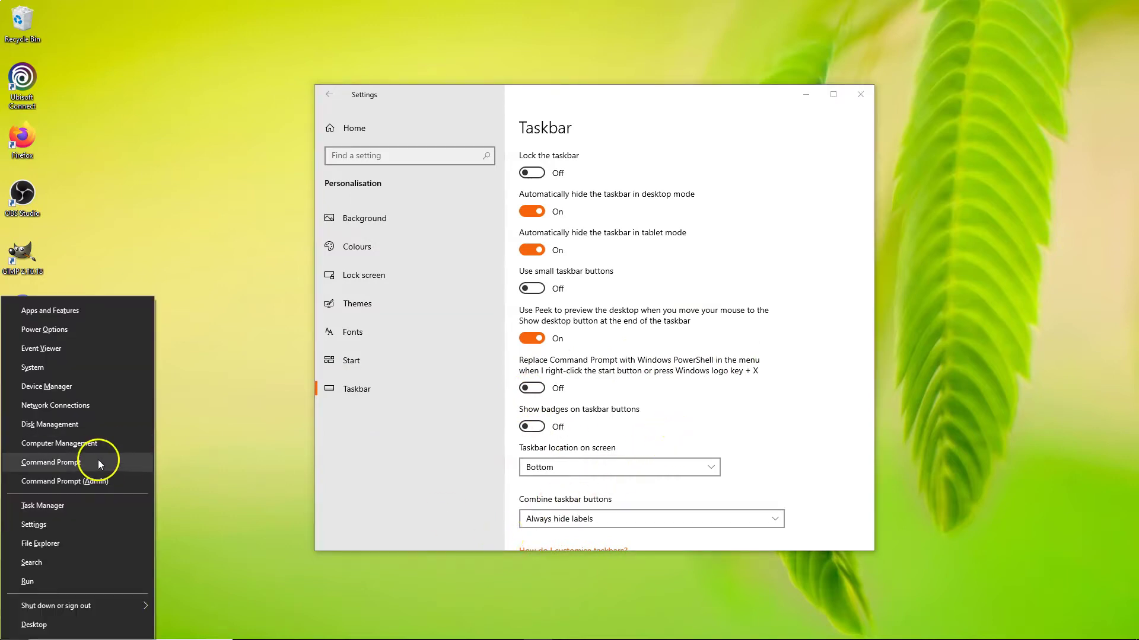
left_click(74, 465)
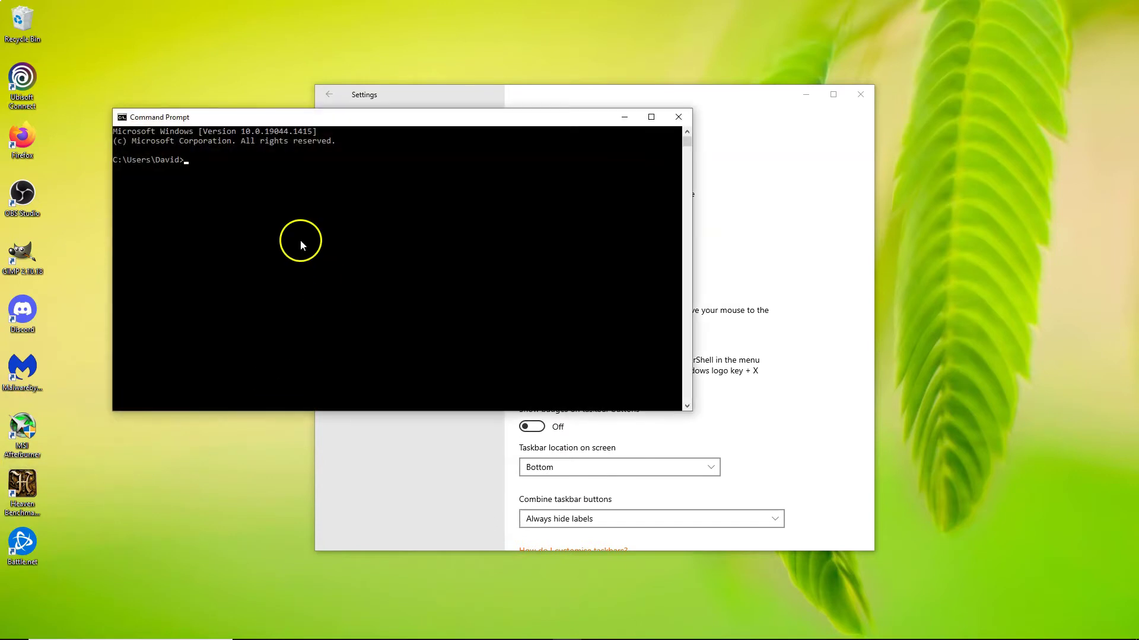
scroll(488, 140, "up", 5)
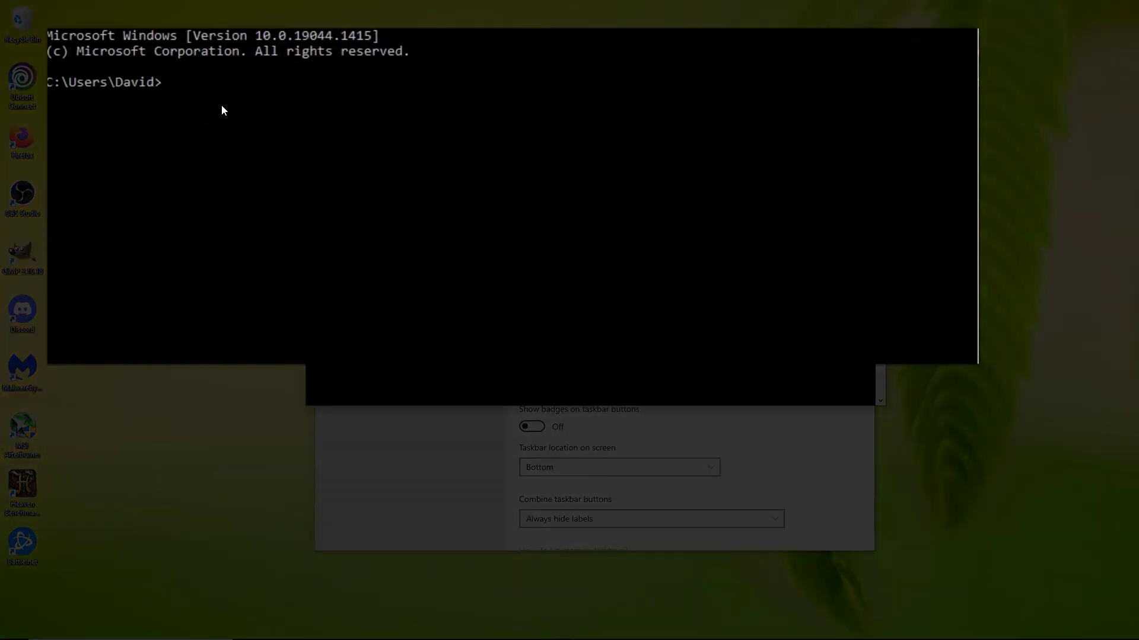
type("wmic baseboard ge")
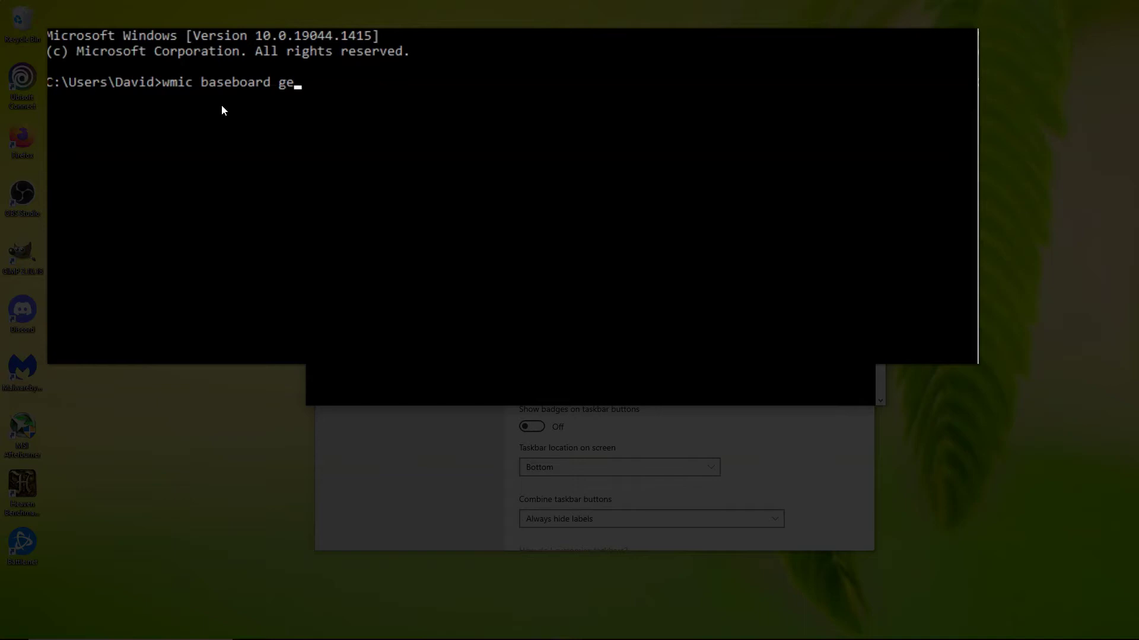
type("t")
type("version")
type(",")
key("BackSpace")
key("BackSpace")
key("BackSpace")
key("BackSpace")
key("BackSpace")
key("BackSpace")
key("BackSpace")
key("BackSpace")
key("BackSpace")
key("BackSpace")
key("Return")
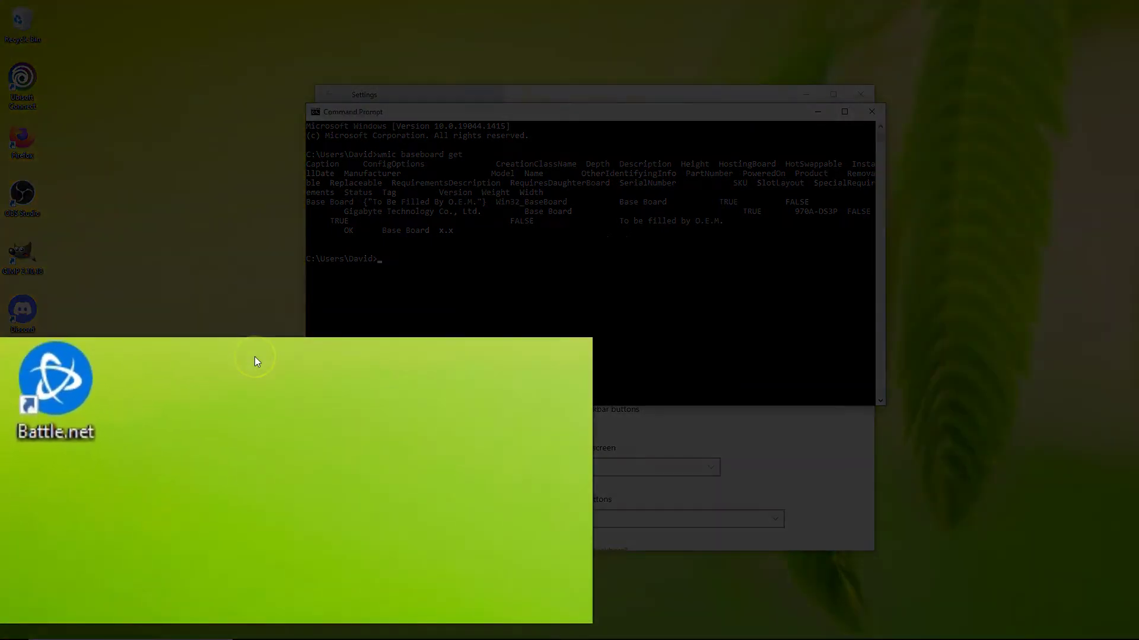
Launch msinfo32 to show the System Summary with BIOS version FD and baseboard 970A-DS3P.
key("super+r")
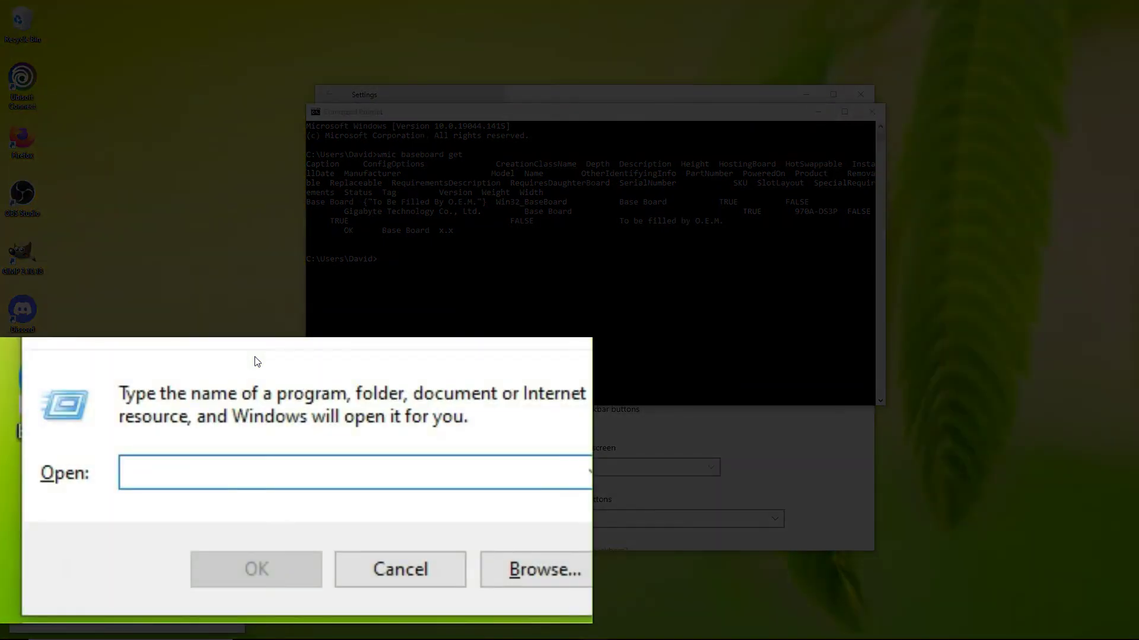
type("msinfo")
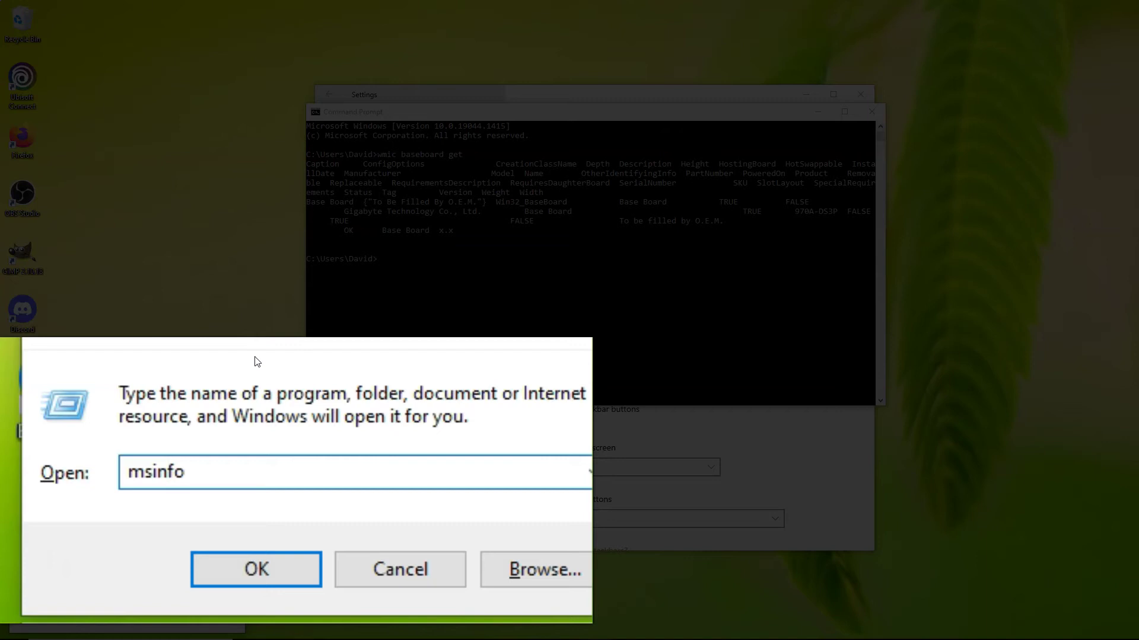
type("32")
key("Return")
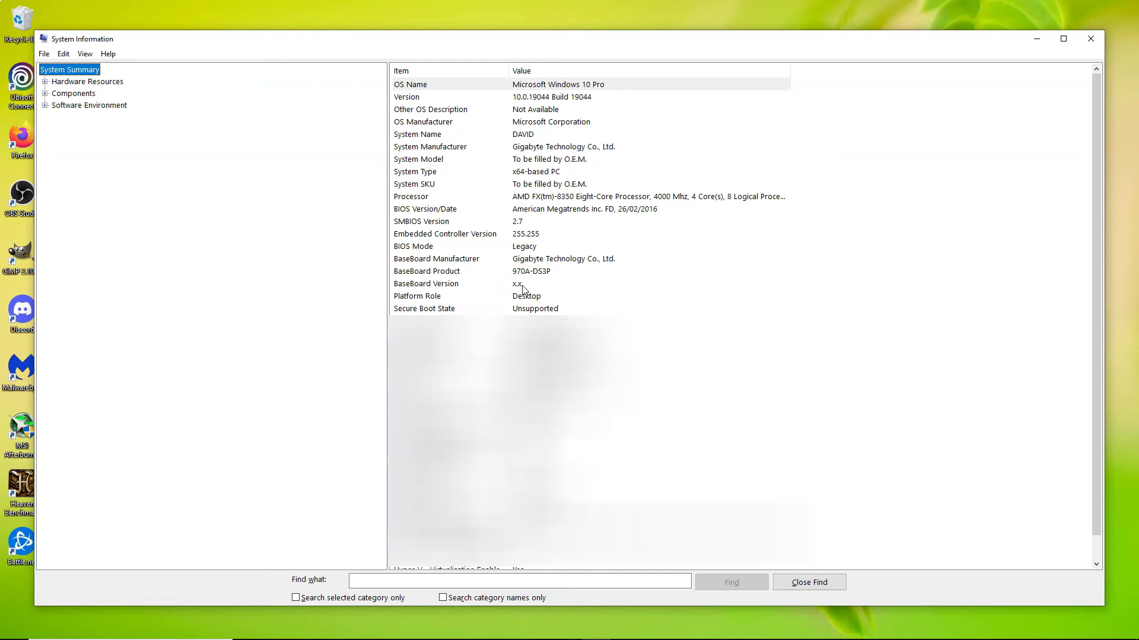
Switch to Firefox to display the 970A-DS3P REV 2.0 motherboard photo.
mouse_move(421, 638)
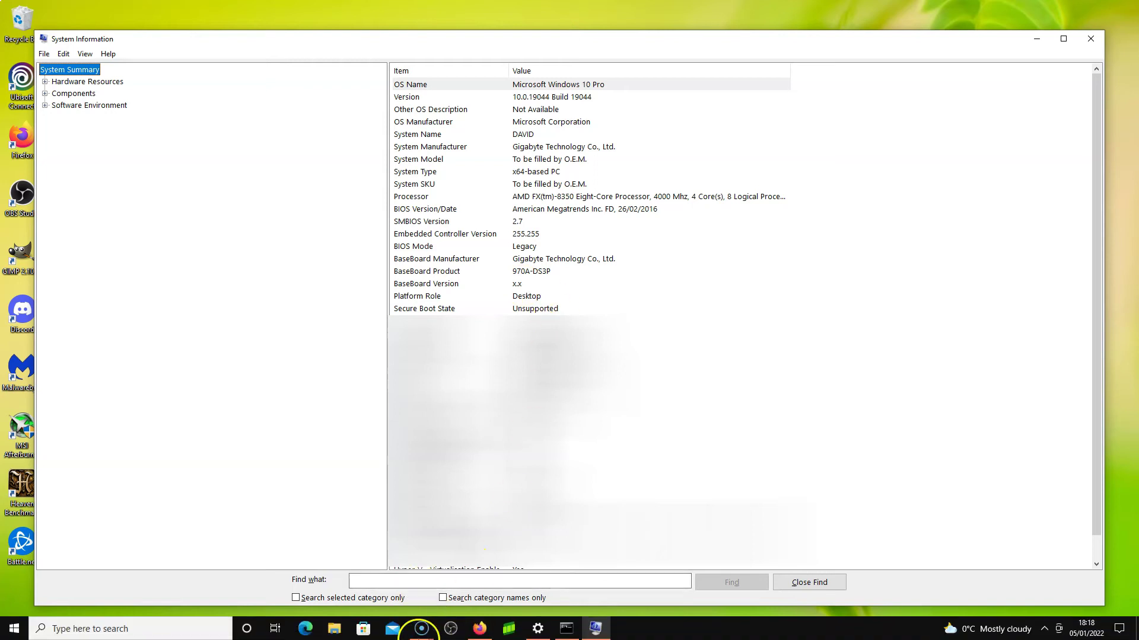
left_click(479, 631)
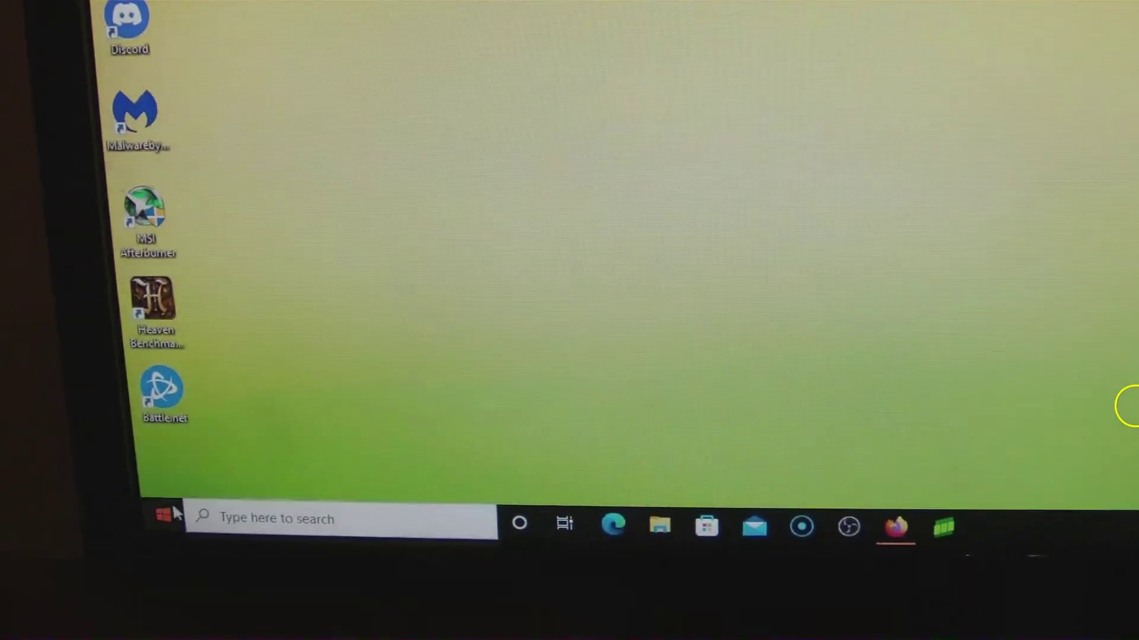
Restart the computer from the Start menu's Power options to reach the UEFI BIOS.
left_click(166, 514)
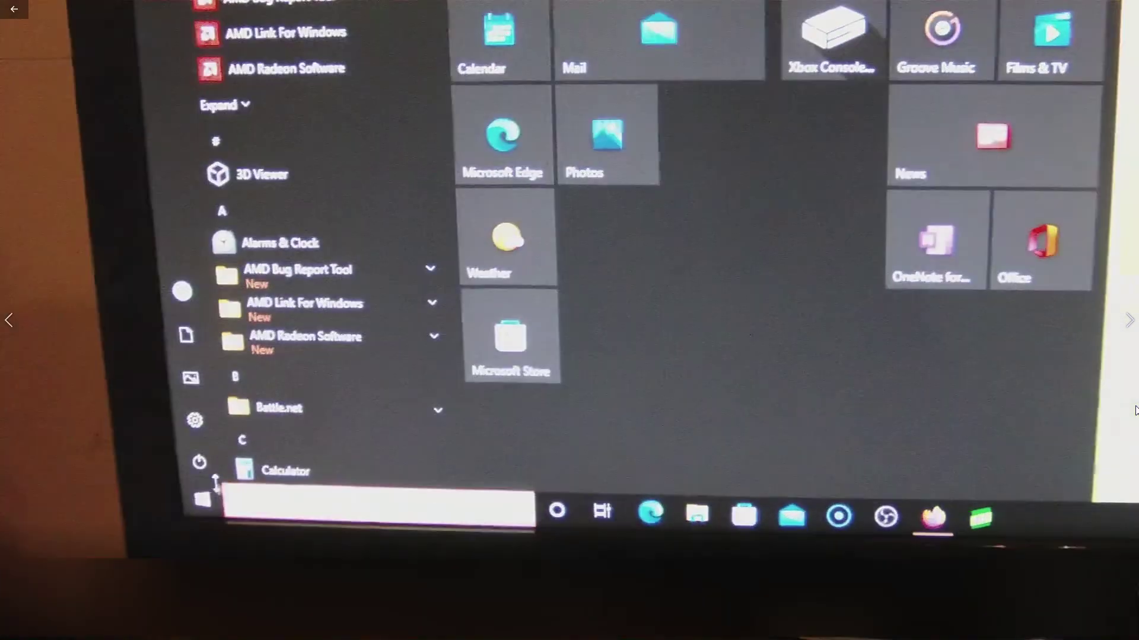
left_click(200, 462)
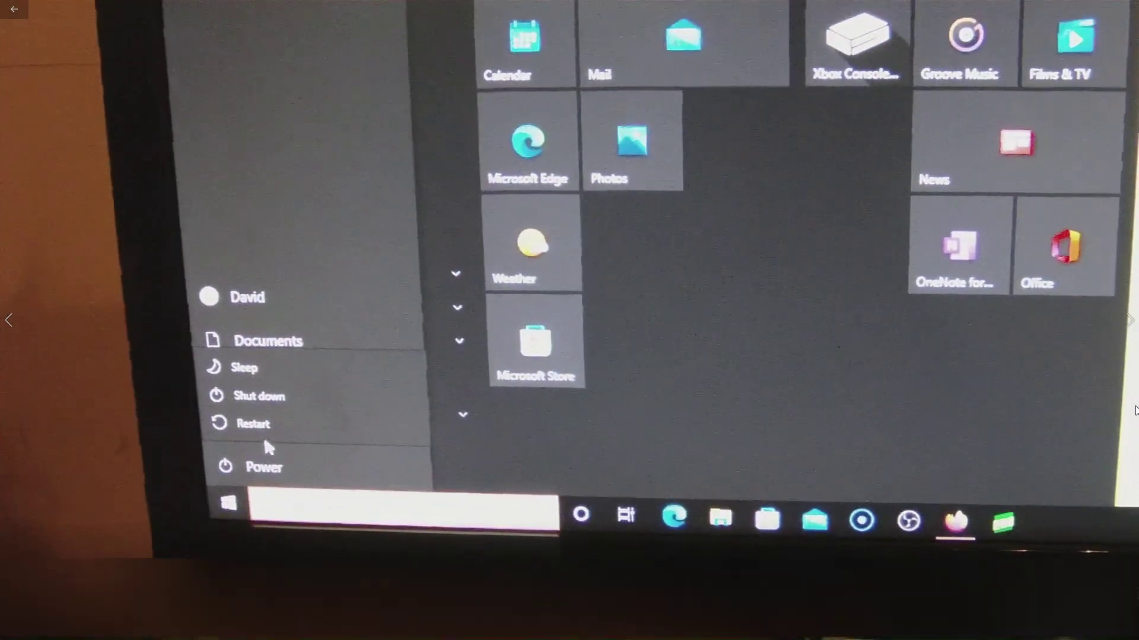
left_click(255, 424)
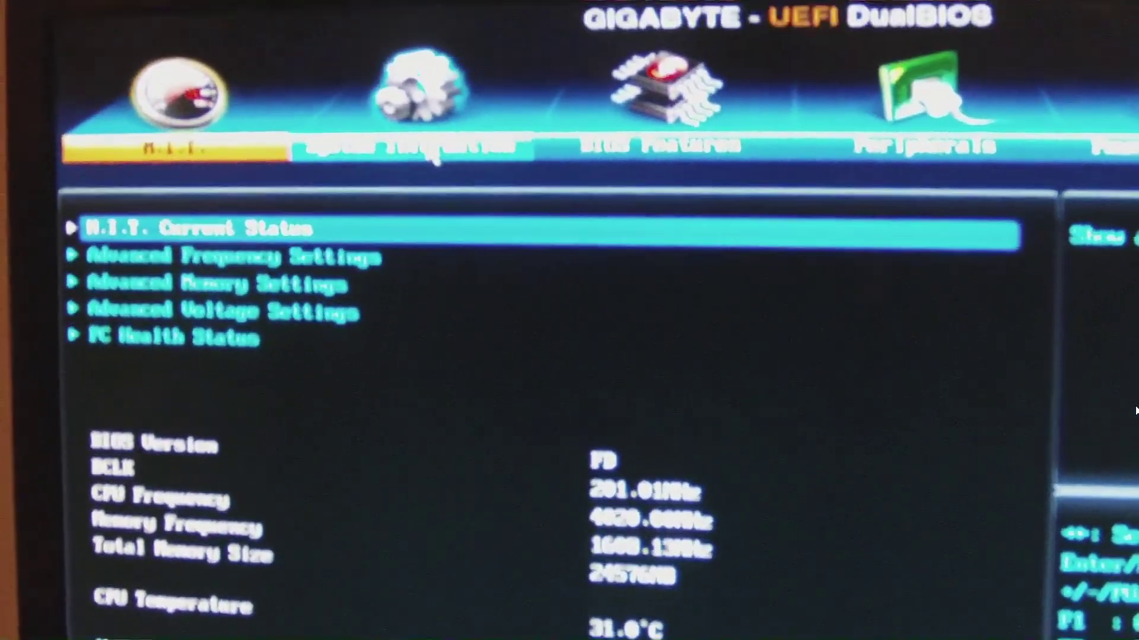
Show the BIOS System Information tab with model 970A-DS3P, BIOS version FD and date.
left_click(436, 156)
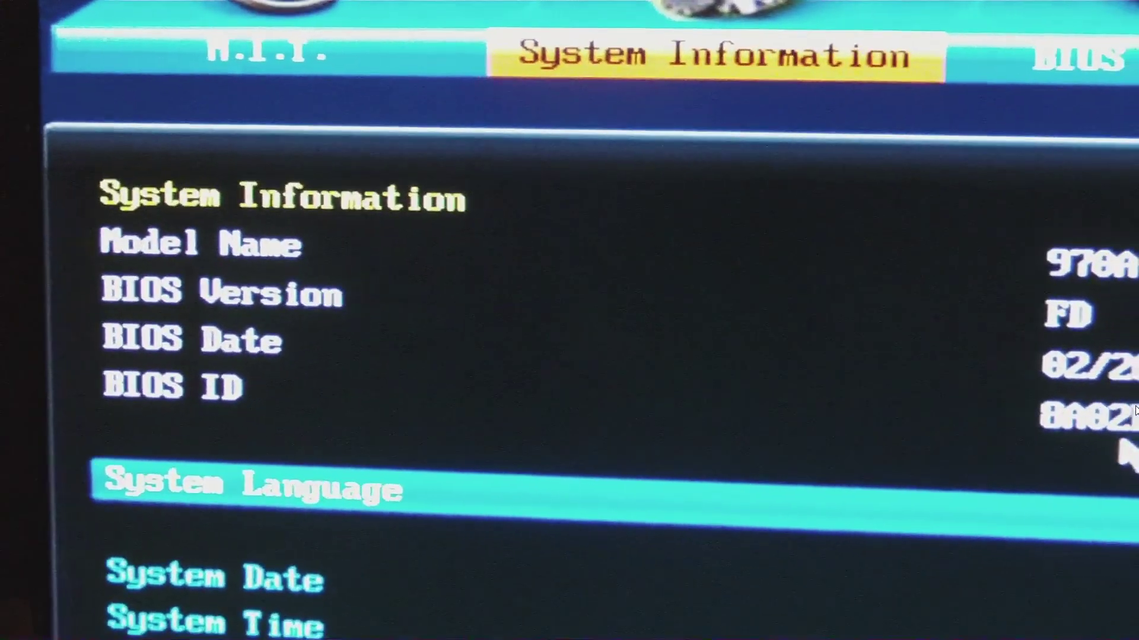